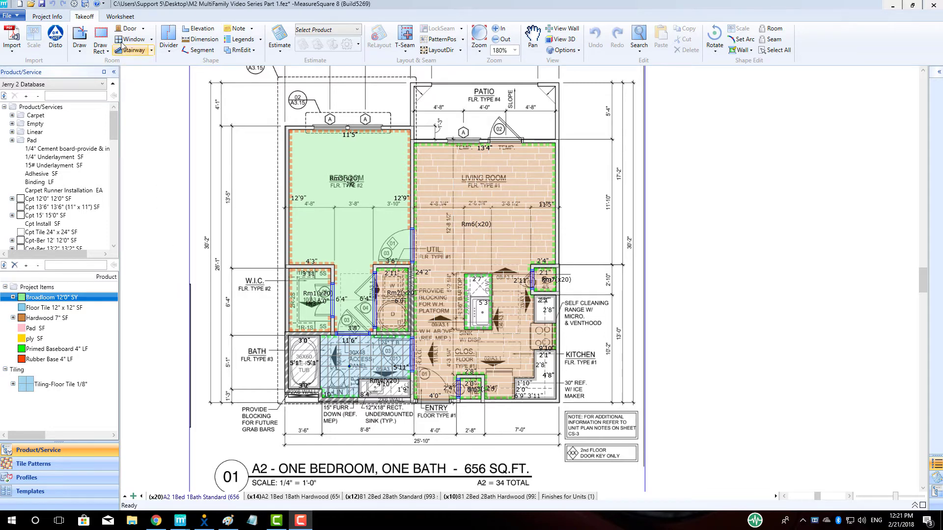
Create a new worksheet named MultiFamily with the project estimation imported.
{"action": "left_click", "coordinate": [120, 17]}
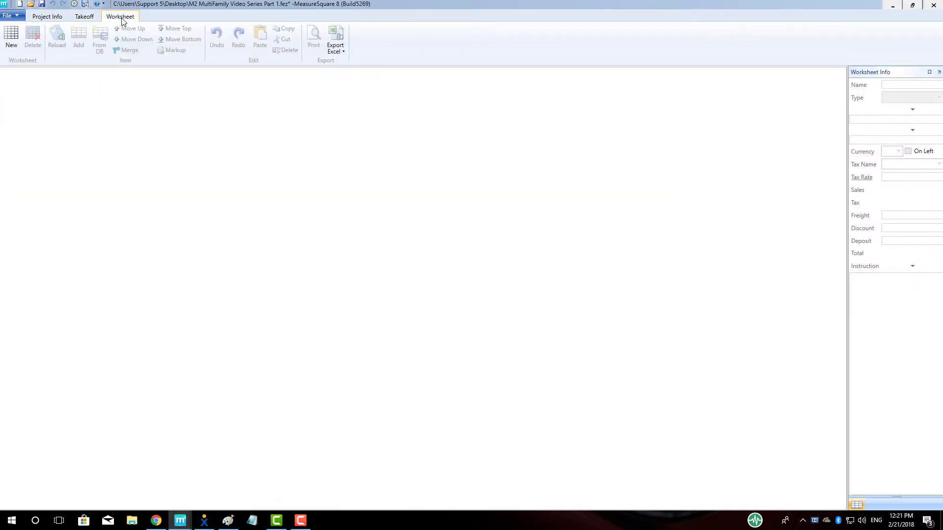
{"action": "left_click", "coordinate": [11, 36]}
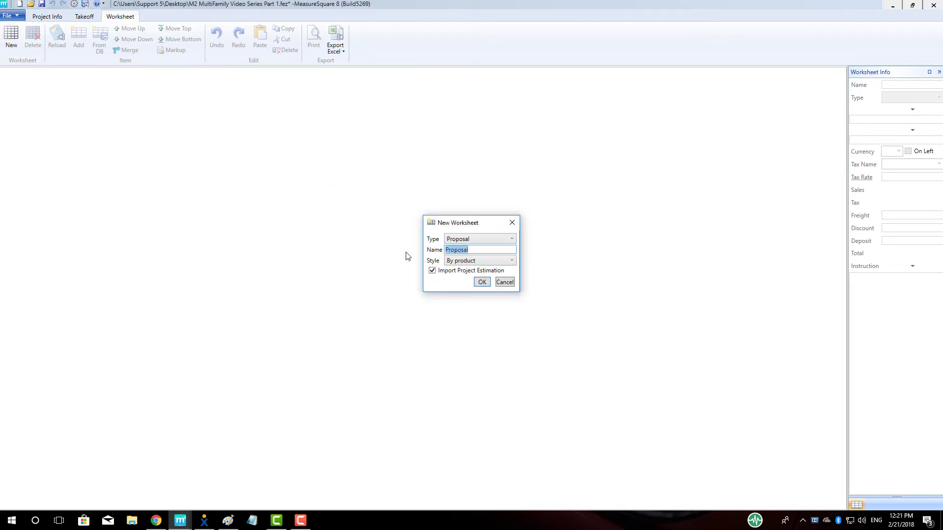
{"action": "type", "text": "Multi"}
{"action": "type", "text": "Family"}
{"action": "left_click", "coordinate": [482, 282]}
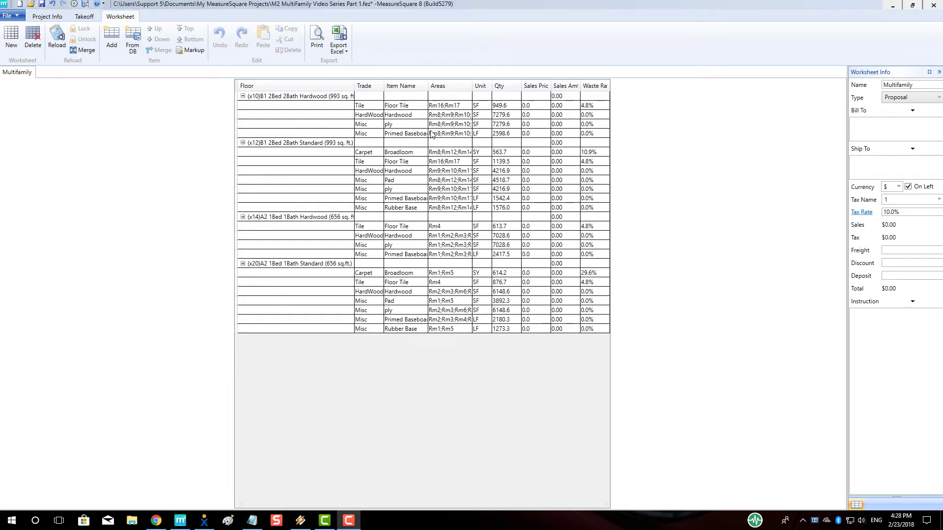
Save the current column selection for future proposals.
{"action": "right_click", "coordinate": [458, 93]}
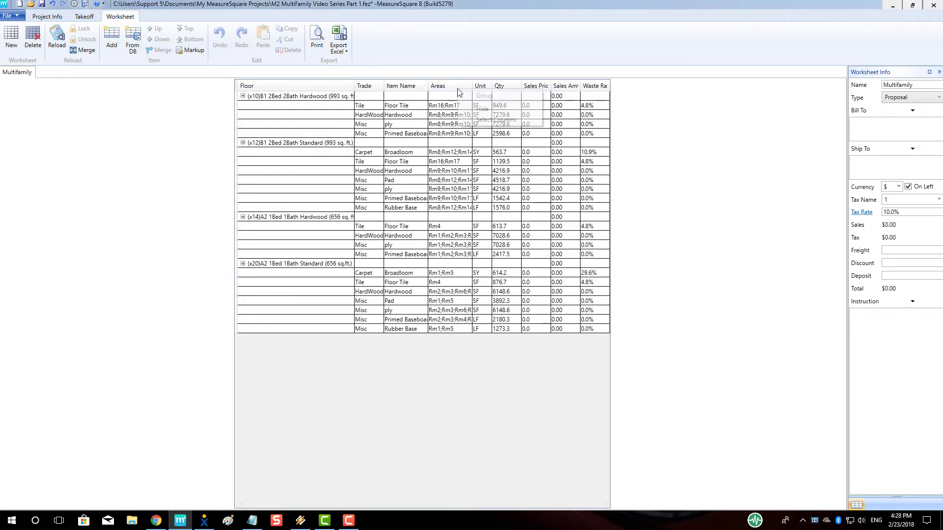
{"action": "left_click", "coordinate": [496, 121]}
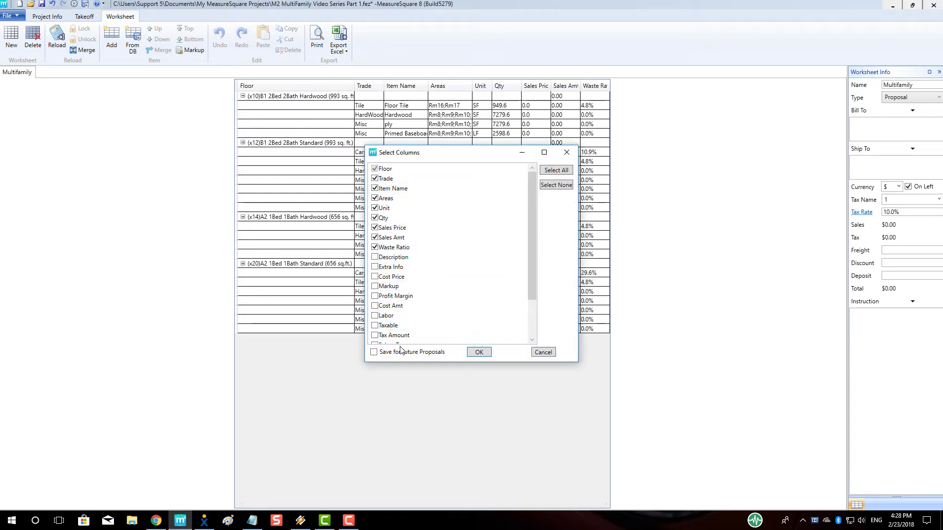
{"action": "left_click", "coordinate": [374, 352]}
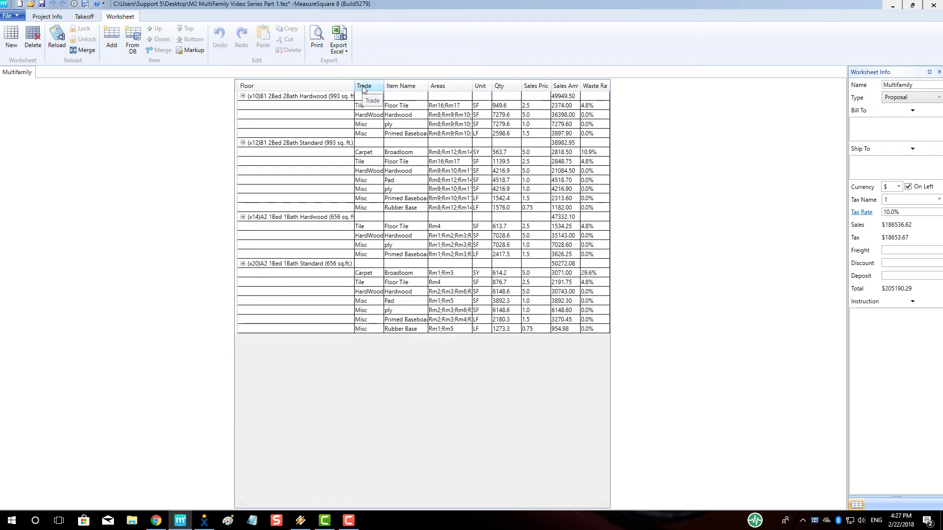
Group the worksheet rows by the Trade column.
{"action": "right_click", "coordinate": [364, 87]}
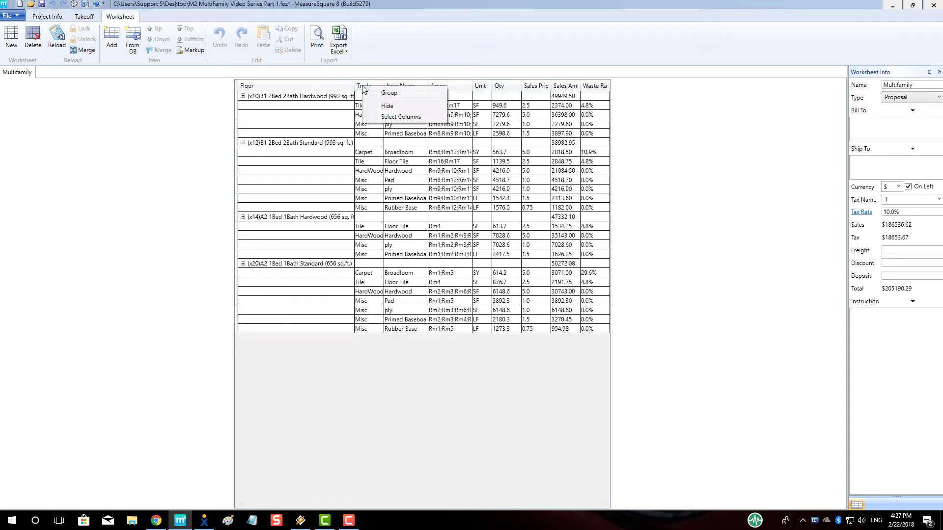
{"action": "left_click", "coordinate": [390, 94]}
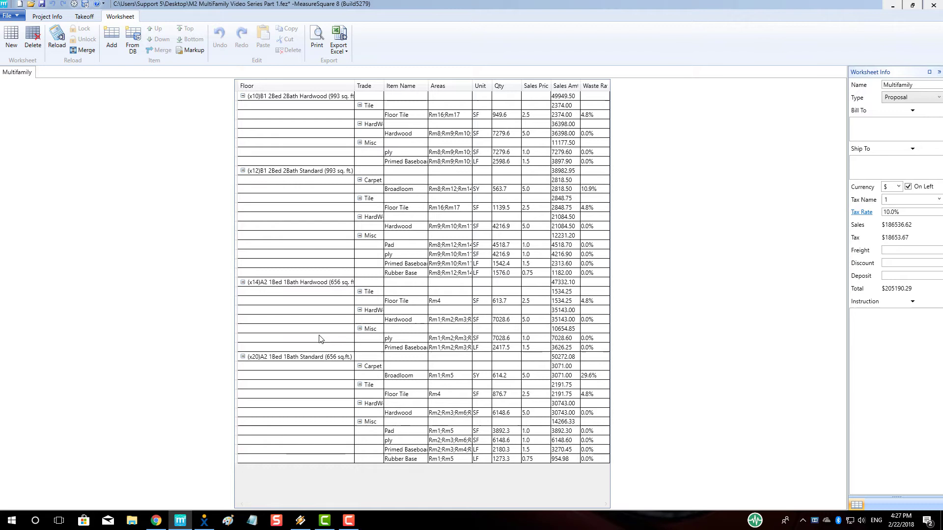
Export the Trade grouping as a new worksheet, using Trade for item names.
{"action": "right_click", "coordinate": [365, 87]}
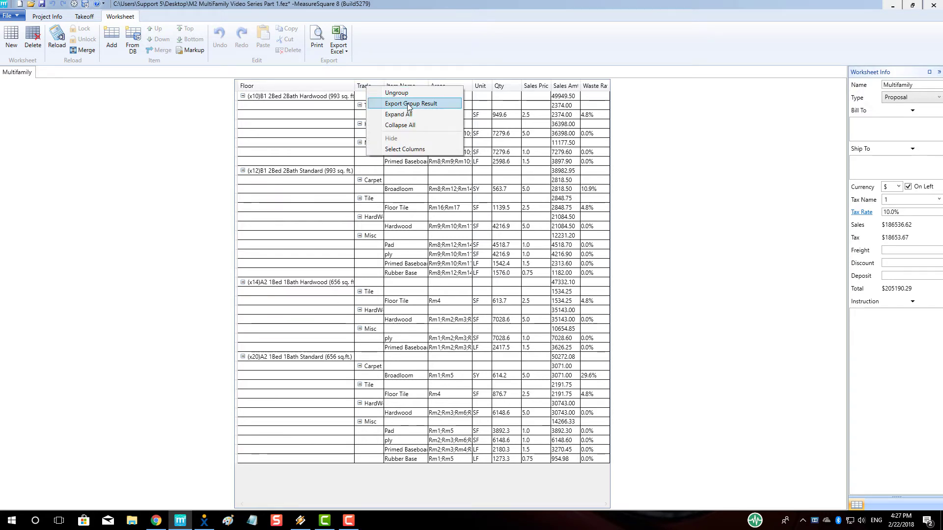
{"action": "left_click", "coordinate": [409, 104]}
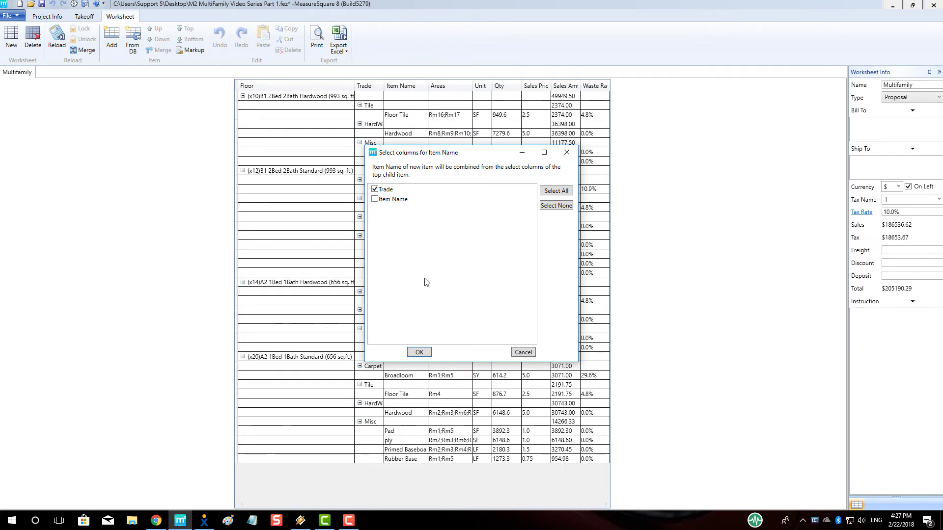
{"action": "left_click", "coordinate": [419, 353]}
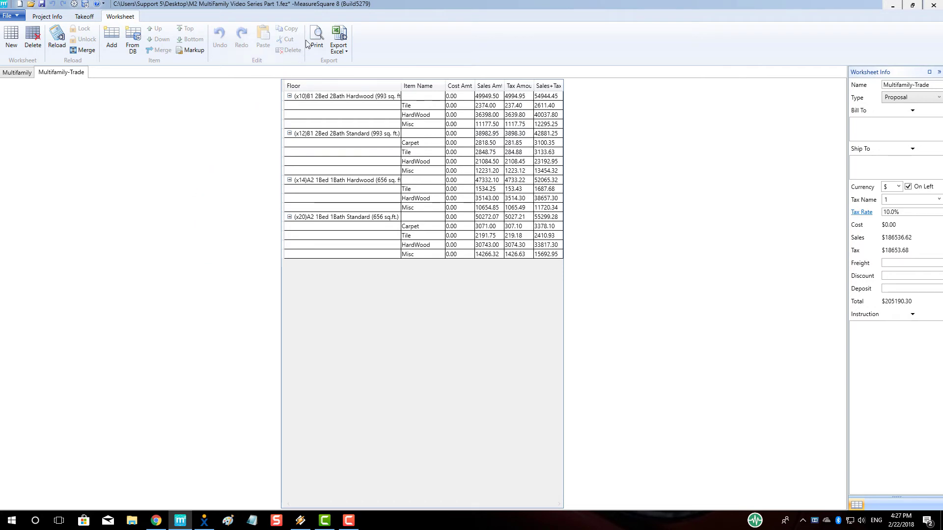
{"action": "left_click", "coordinate": [318, 35]}
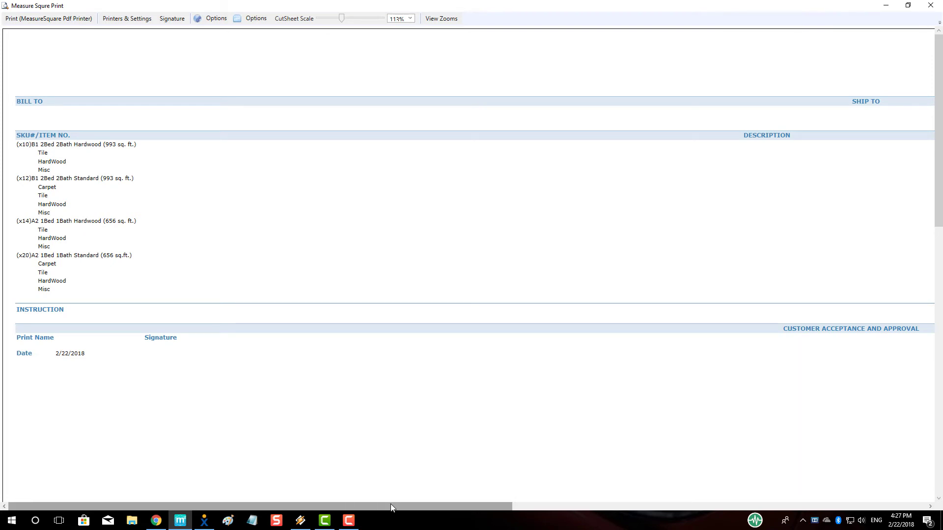
{"action": "left_click_drag", "start_coordinate": [391, 508], "coordinate": [820, 506]}
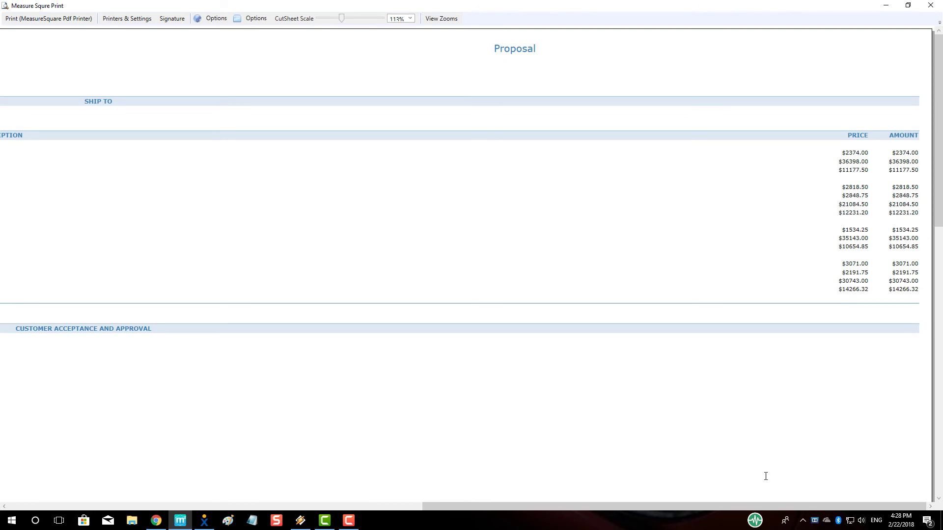
{"action": "left_click", "coordinate": [930, 4]}
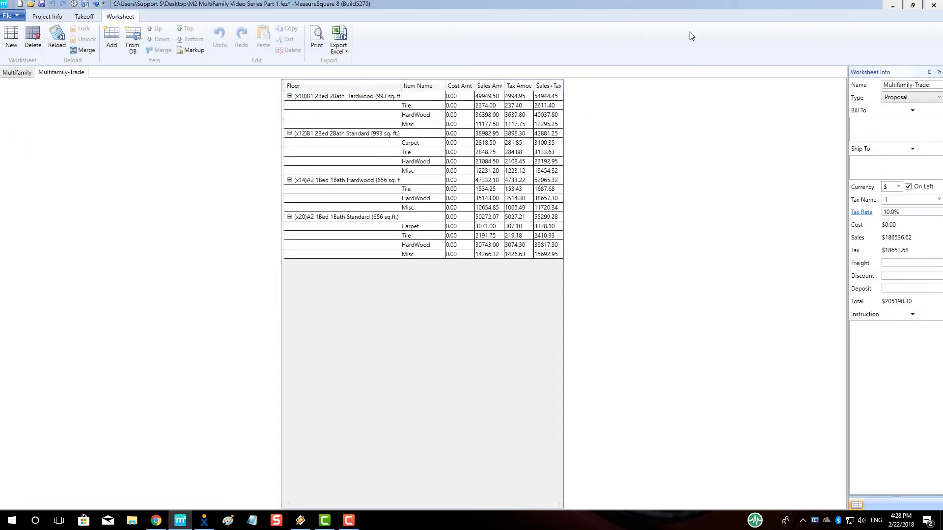
Preview the detailed Multifamily worksheet for printing and scroll across the preview.
{"action": "left_click", "coordinate": [17, 72]}
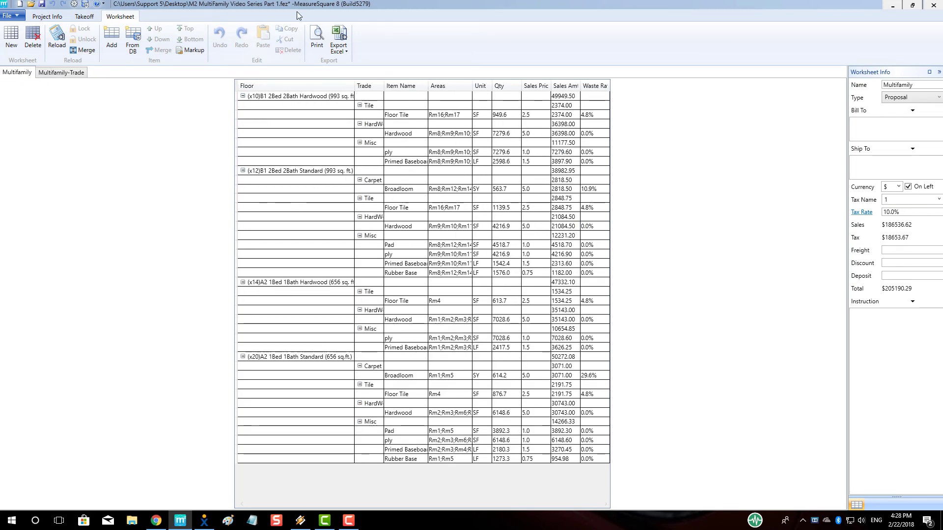
{"action": "left_click", "coordinate": [317, 37]}
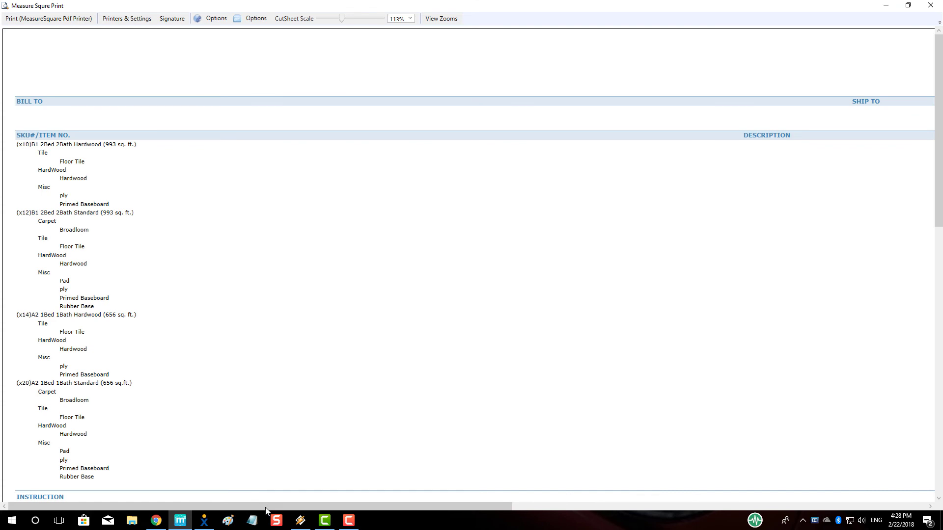
{"action": "left_click", "coordinate": [266, 508]}
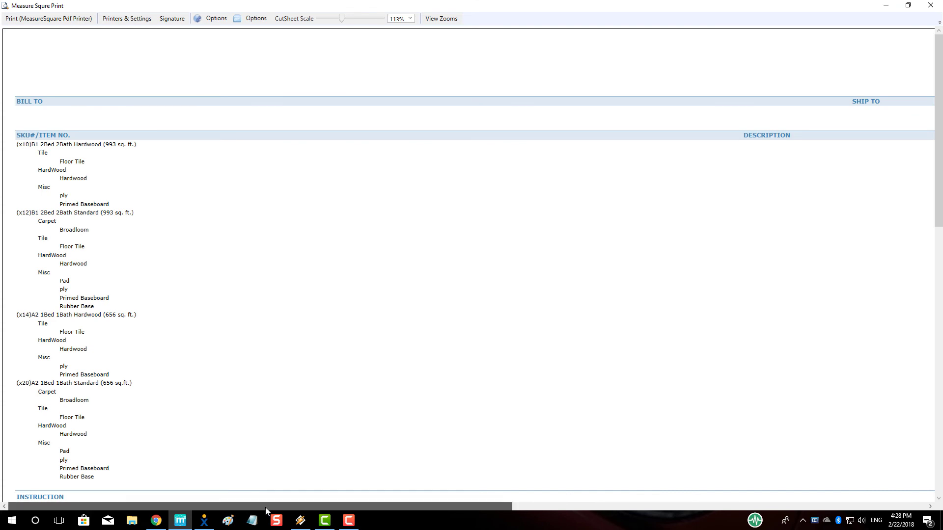
{"action": "left_click_drag", "start_coordinate": [265, 508], "coordinate": [696, 507]}
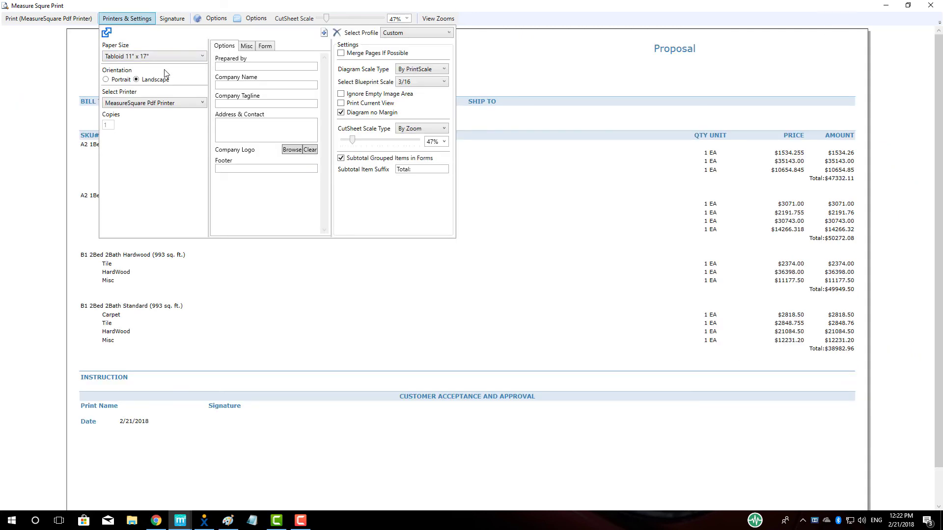
Show the Misc, then the Form print settings.
{"action": "left_click", "coordinate": [246, 46]}
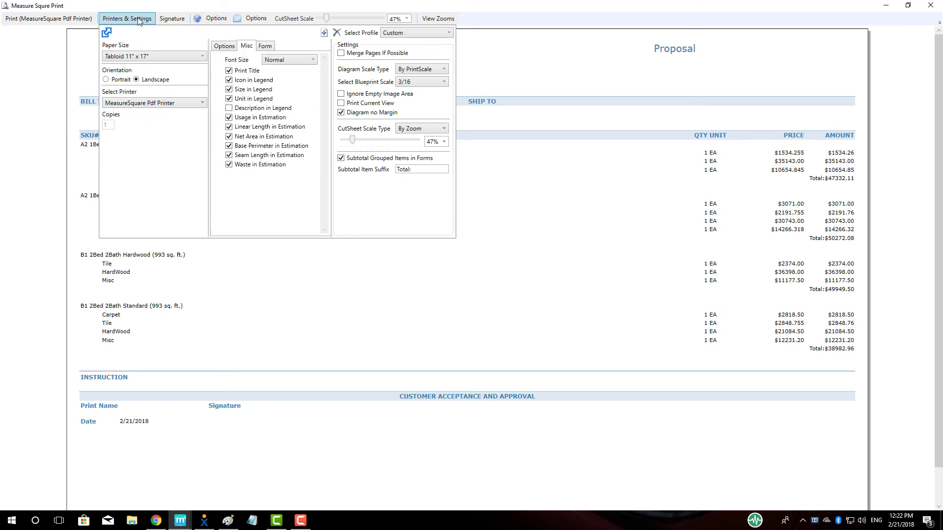
{"action": "left_click", "coordinate": [264, 46]}
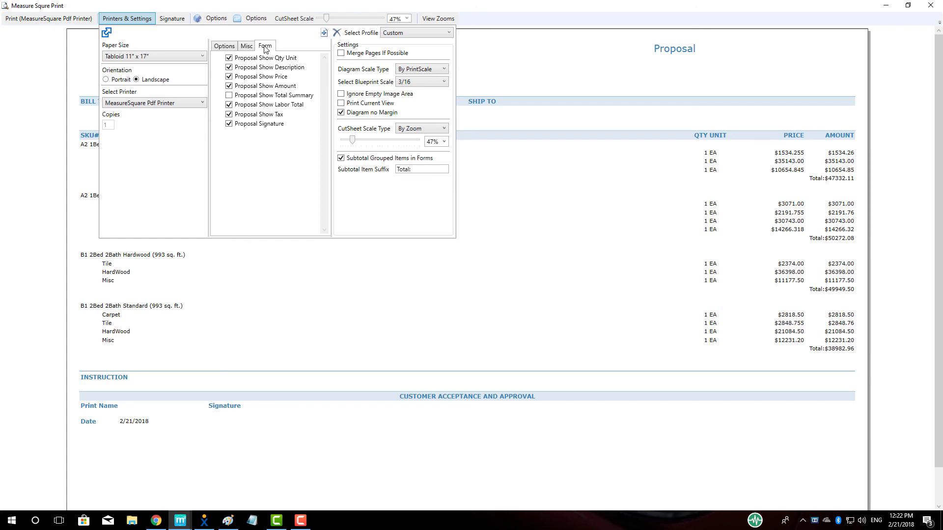